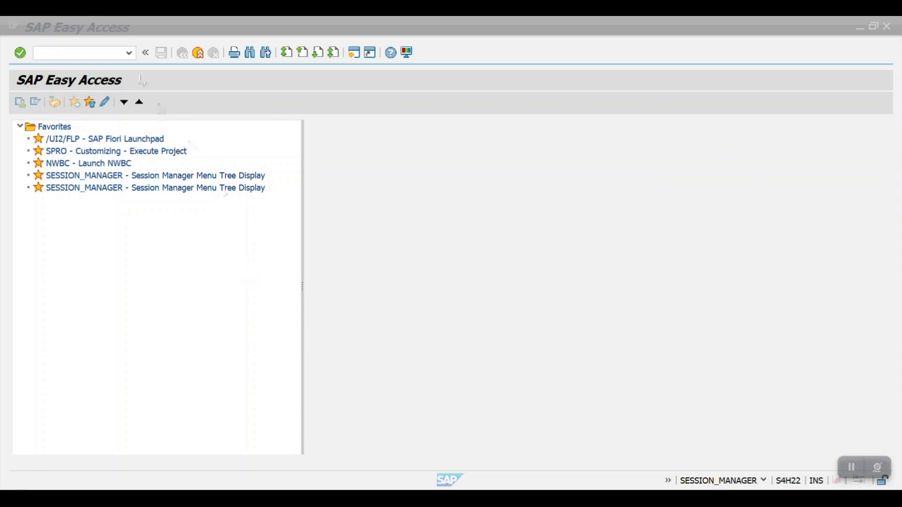
Open transaction FS00 to maintain G/L accounts centrally
left_click(82, 53)
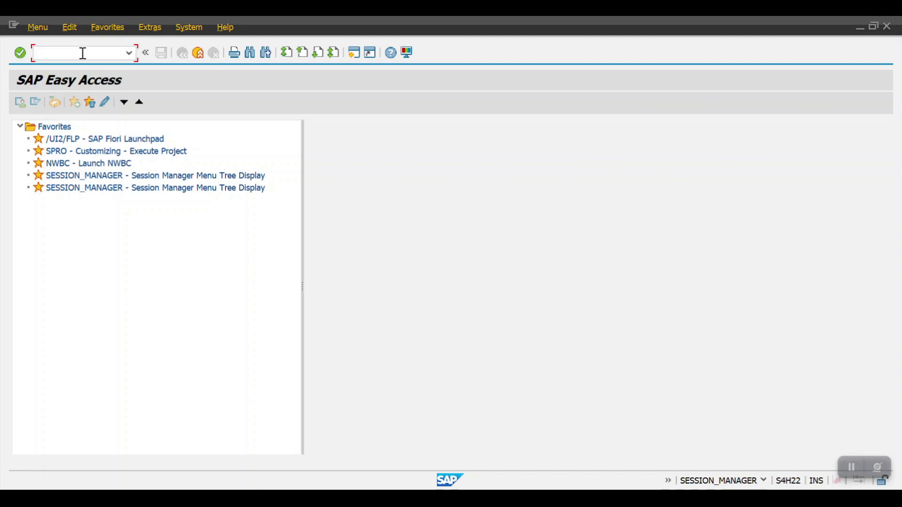
type("FS00")
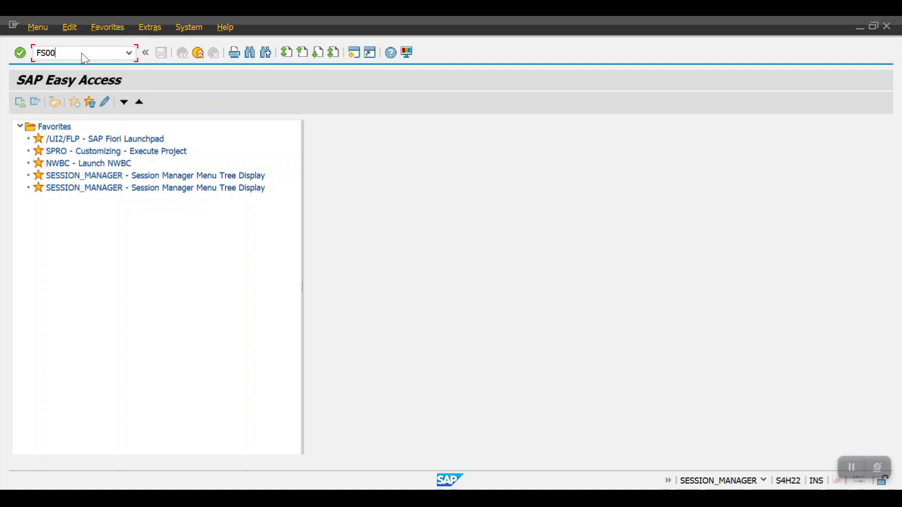
key("Return")
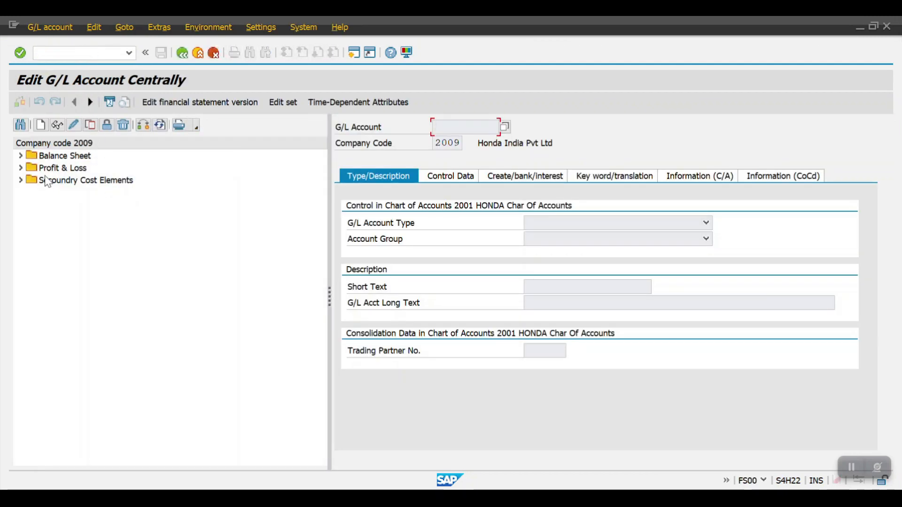
Expand the Balance Sheet and Profit & Loss folders of company code 2009 and look through their G/L accounts
left_click(20, 156)
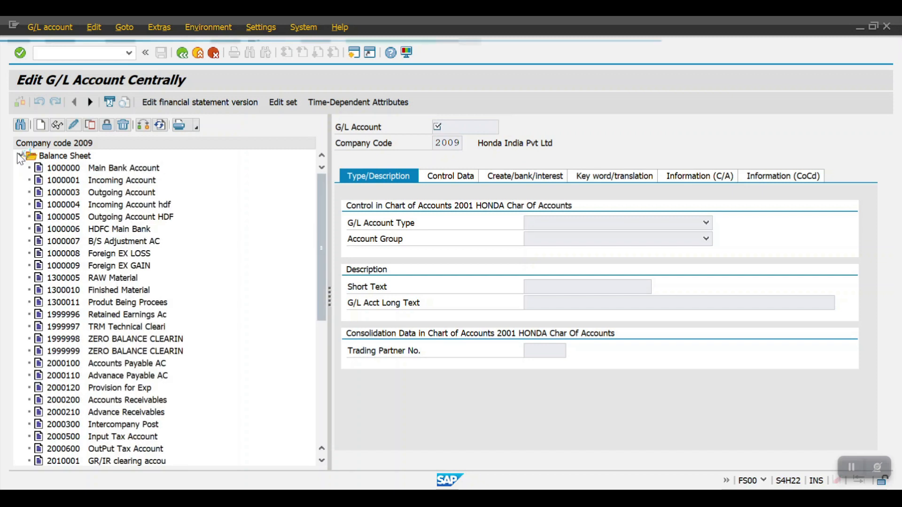
scroll(183, 316, "down", 2)
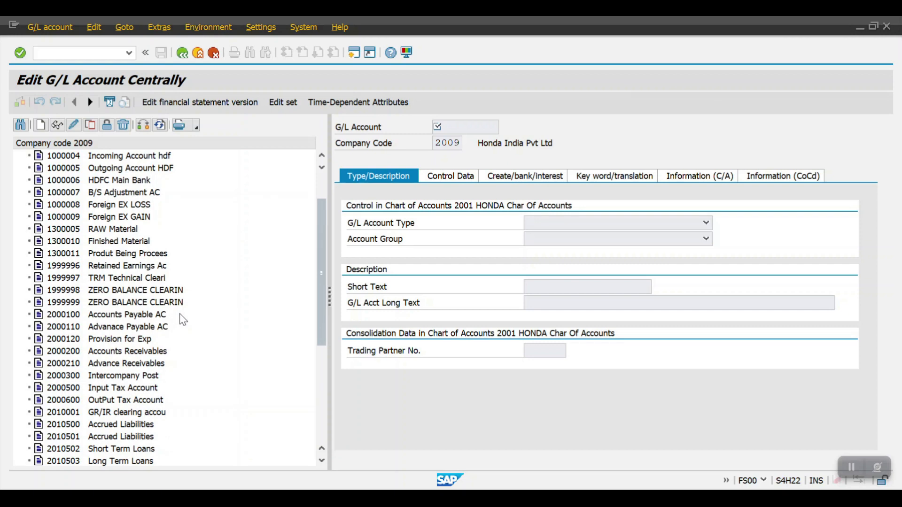
scroll(179, 314, "down", 8)
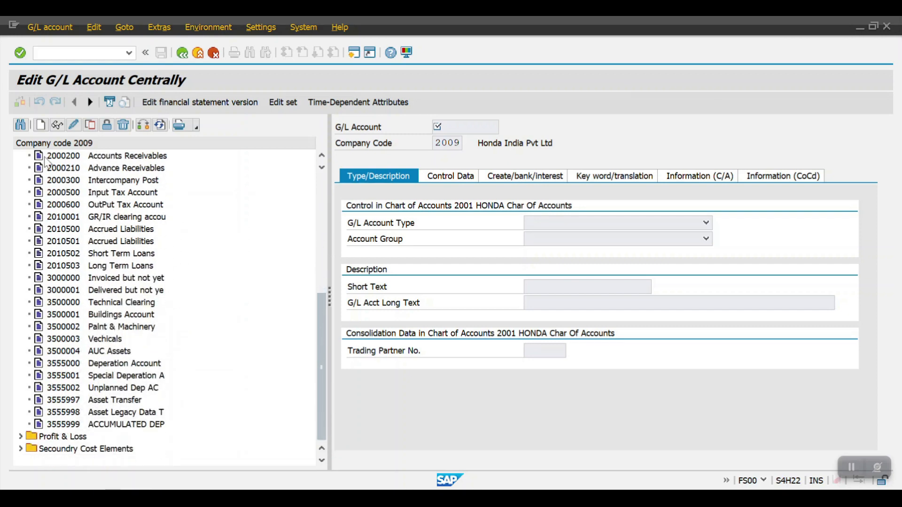
left_click(21, 437)
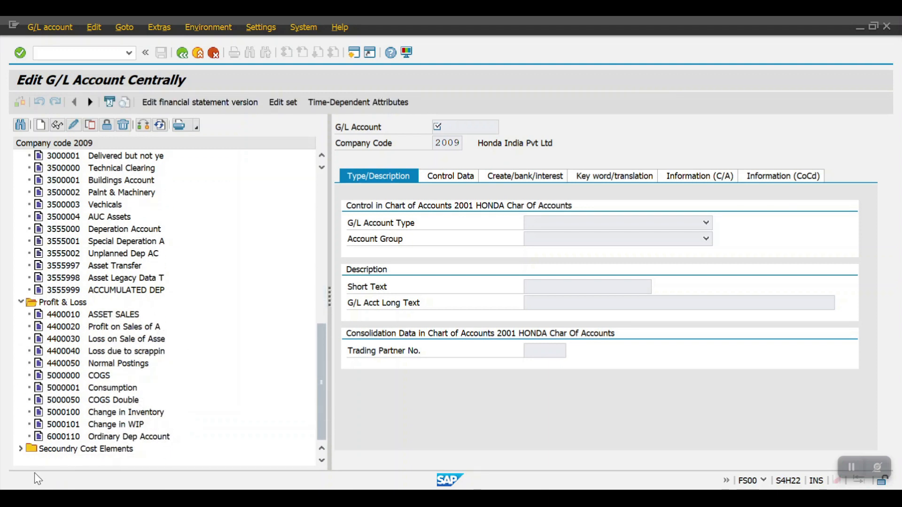
scroll(94, 317, "up", 5)
scroll(99, 317, "up", 2)
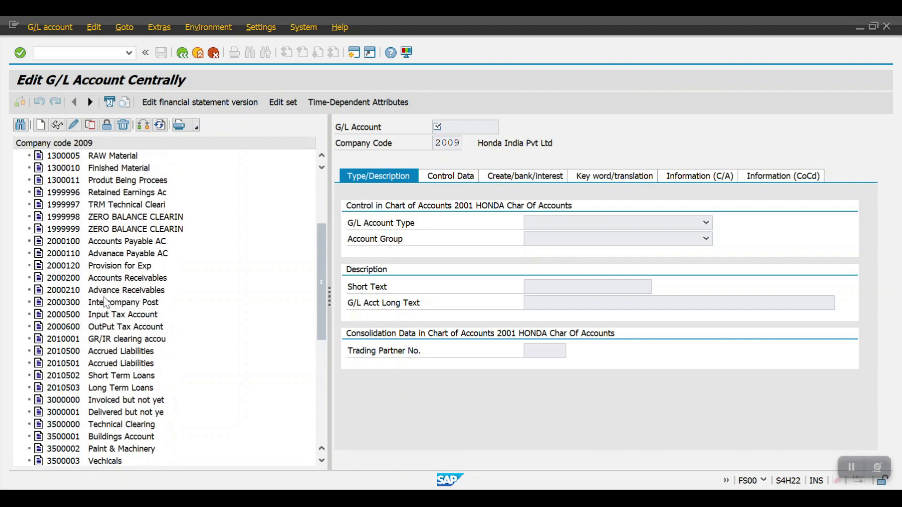
Display the Accounts Payable AC account and examine its type and description settings, including the available G/L account types
double_click(75, 241)
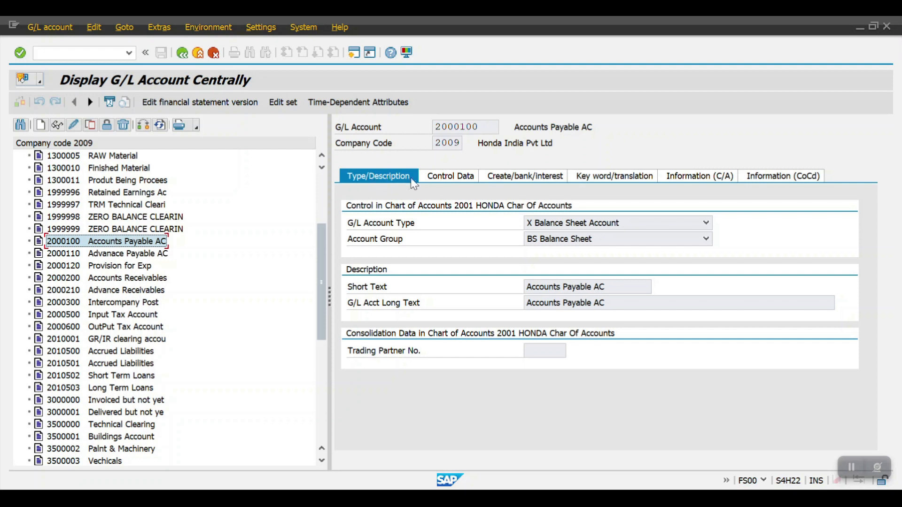
left_click(458, 179)
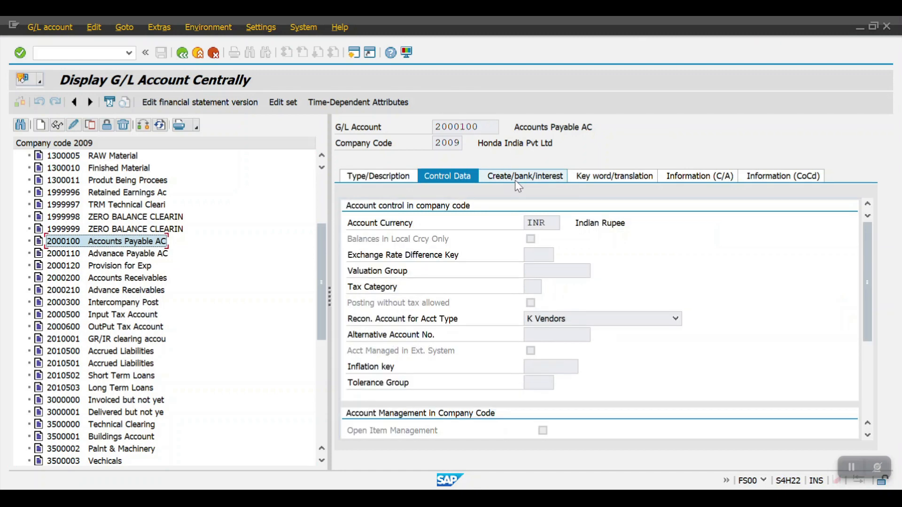
left_click(517, 179)
left_click(376, 177)
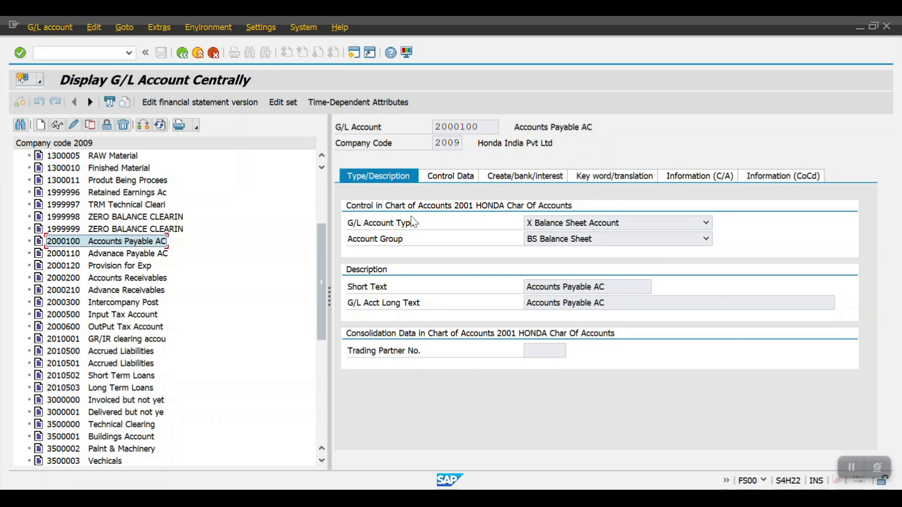
left_click(574, 228)
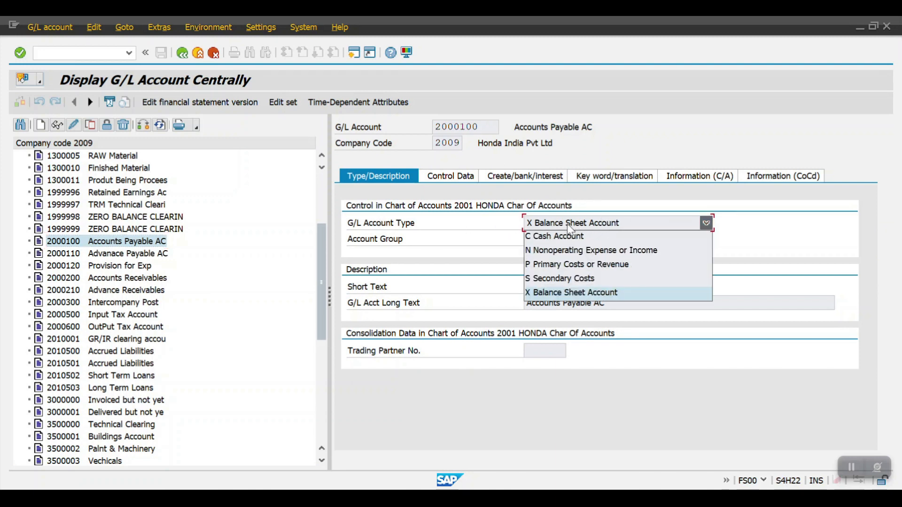
left_click(586, 293)
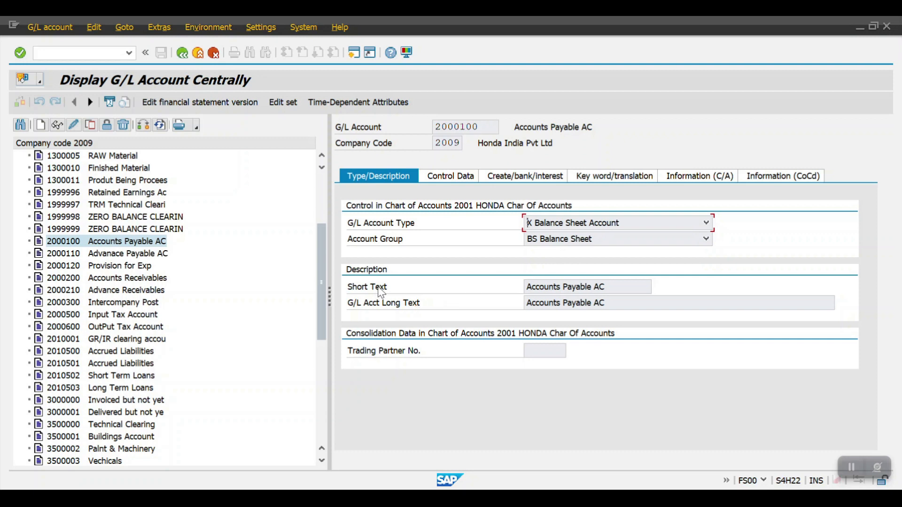
Examine the Accounts Payable account's currency, reconciliation account type and sort key in the control data, and its field status group
left_click(433, 178)
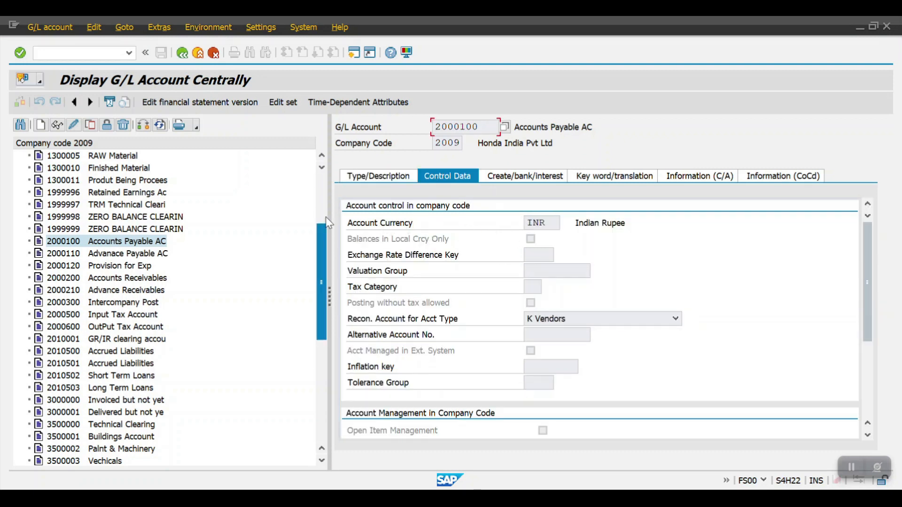
double_click(539, 223)
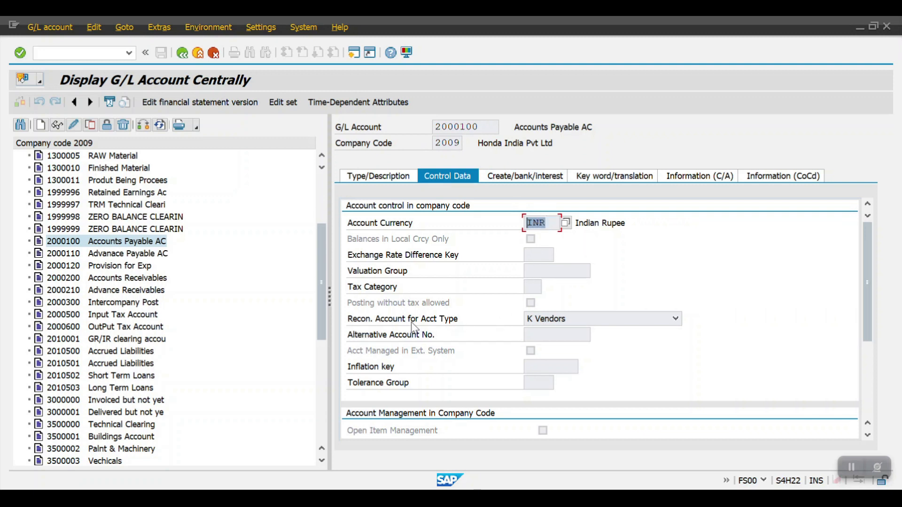
left_click(559, 321)
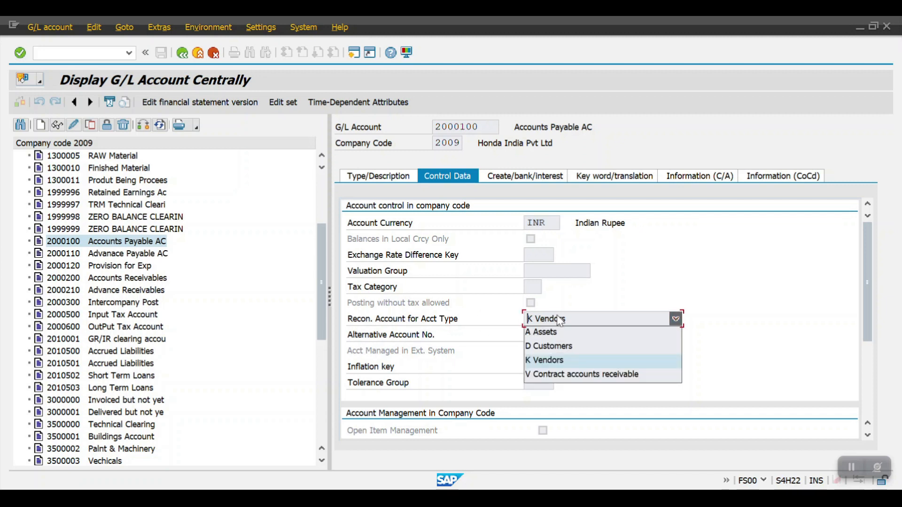
left_click(613, 301)
scroll(525, 333, "down", 3)
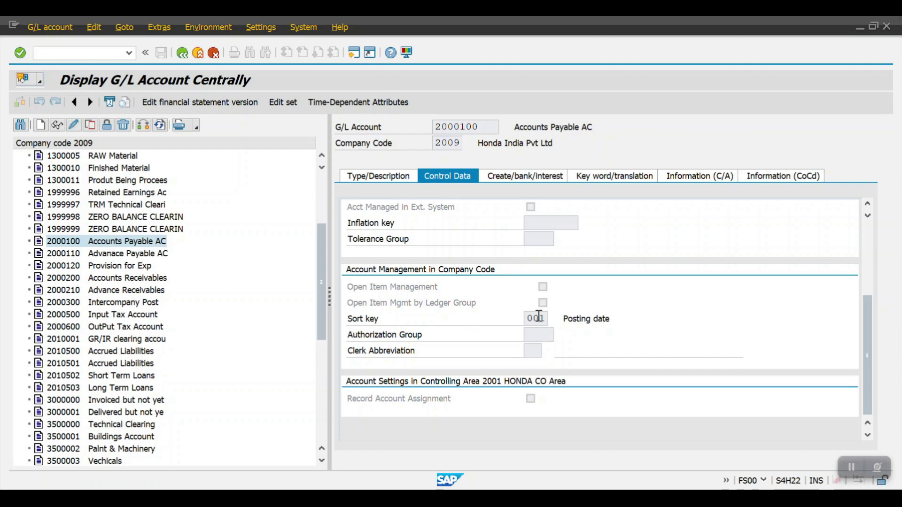
left_click(491, 179)
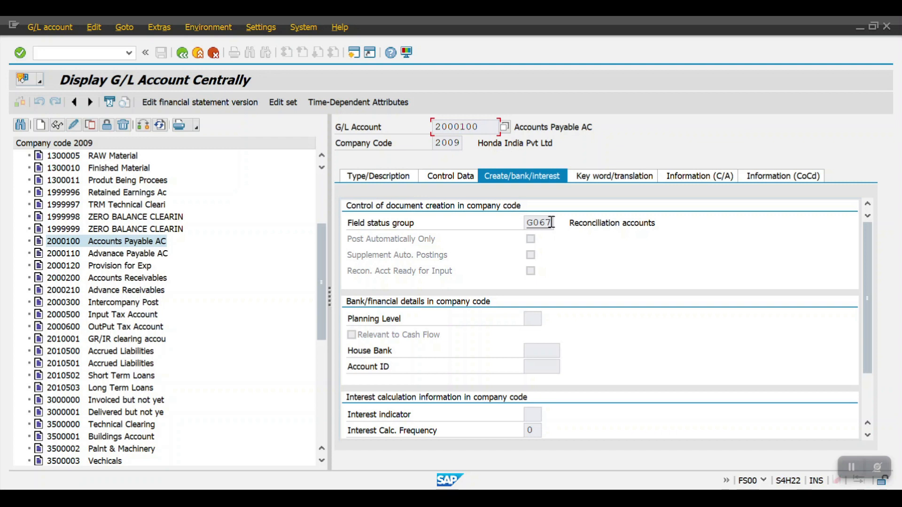
Try to switch the G/L account display to company code 2010
left_click(160, 126)
type("2010")
key("Return")
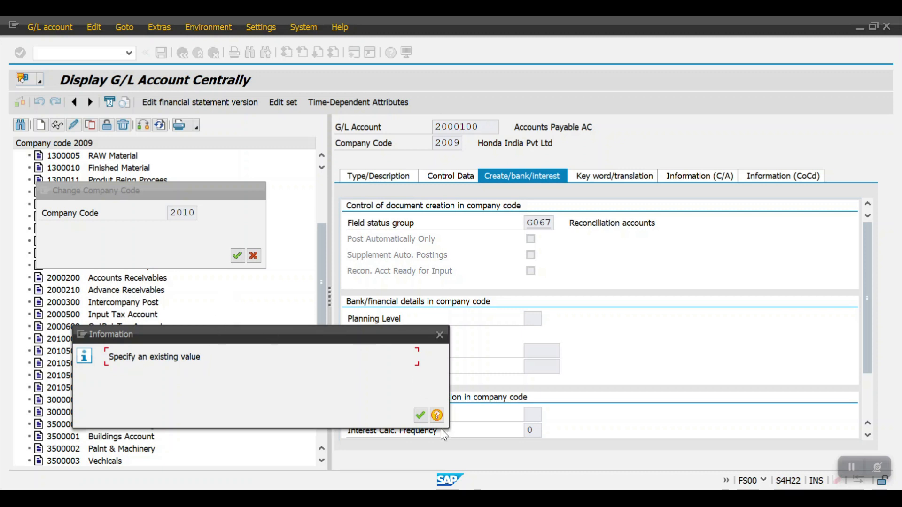
left_click(419, 414)
left_click(253, 256)
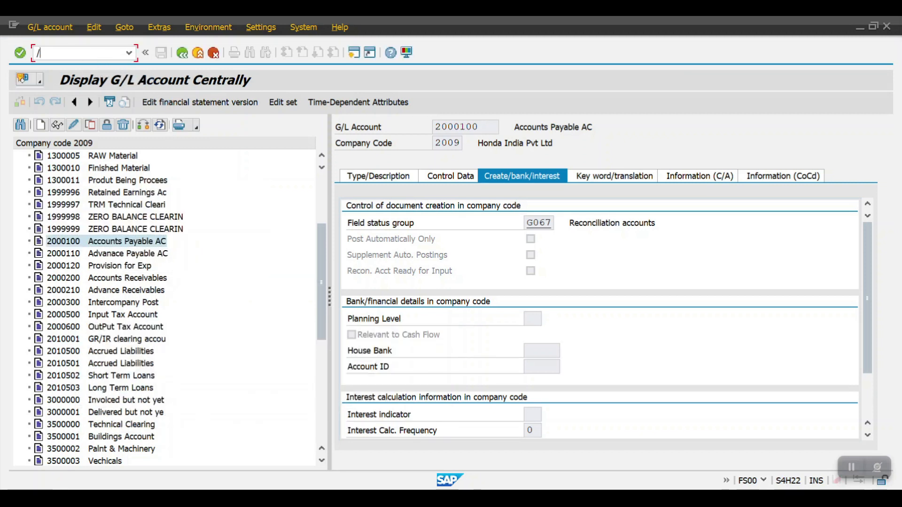
Leave the G/L account display and open transaction FS15 for sending G/L account master data
key("F3")
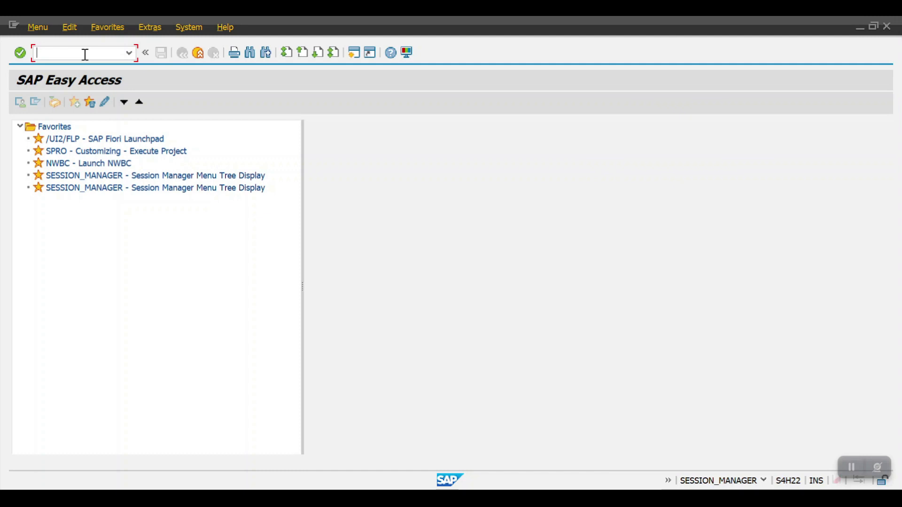
type("FS15")
key("Return")
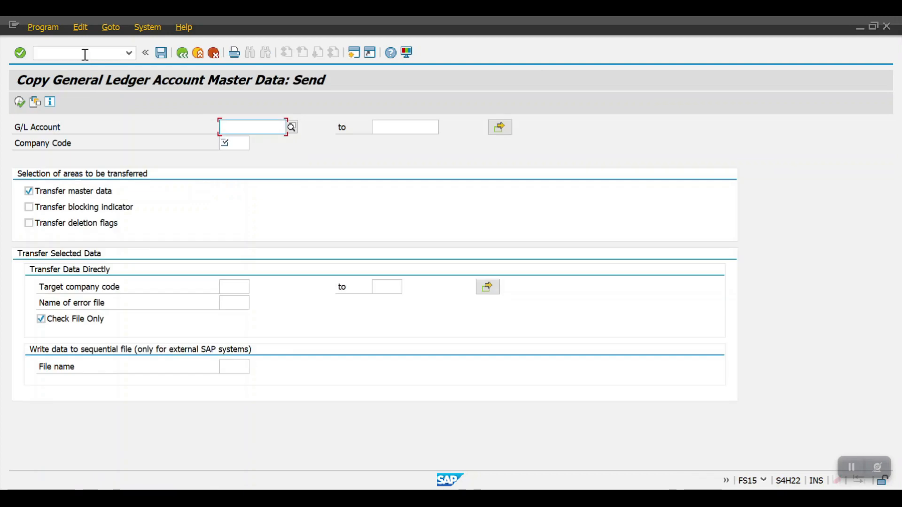
Set the G/L account range from 1000000 to 8999999 and the source company code to 2009
left_click(235, 127)
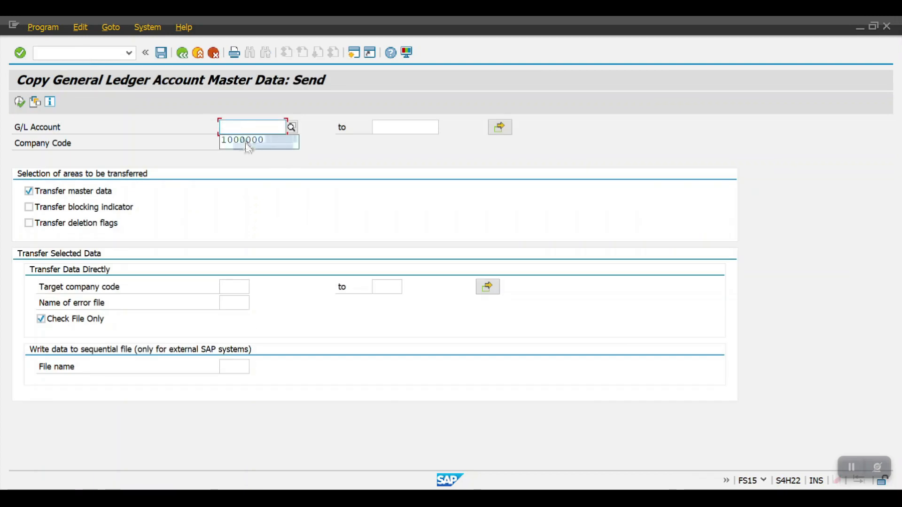
left_click(248, 144)
left_click(392, 128)
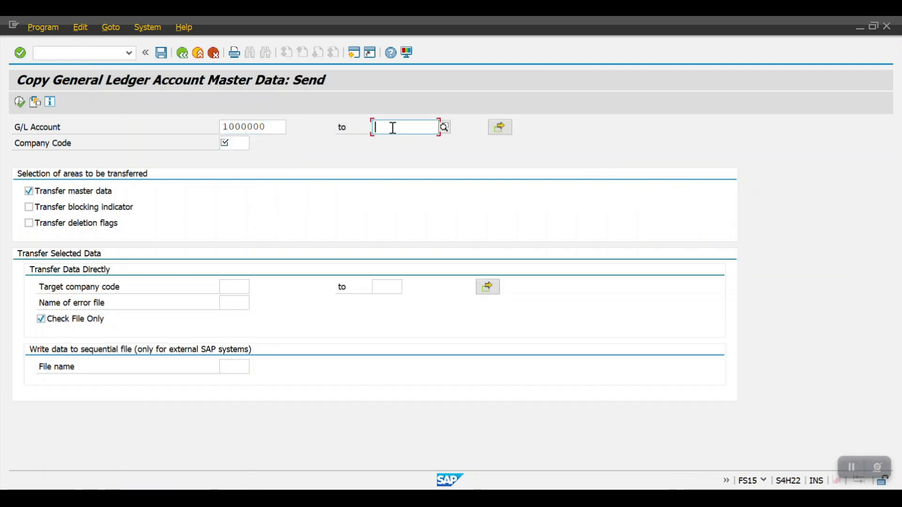
left_click(396, 142)
left_click(241, 144)
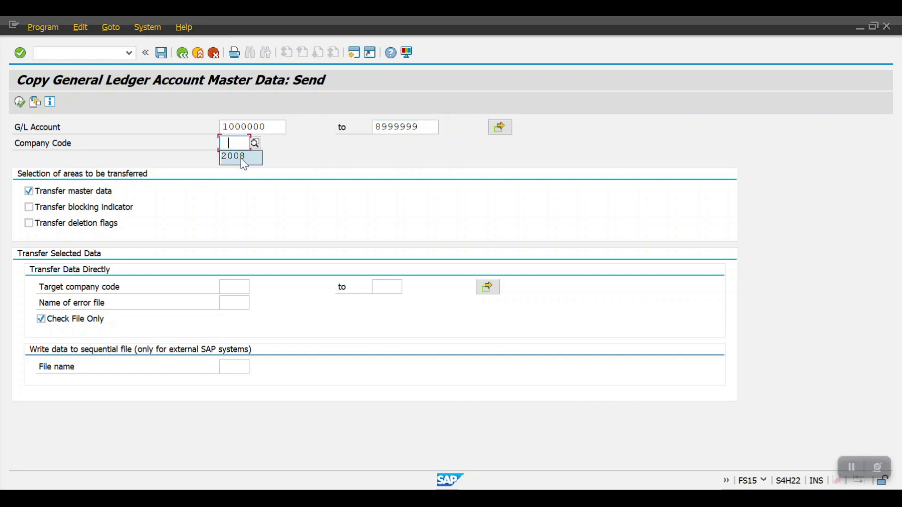
left_click_drag(242, 142, 245, 142)
type("9")
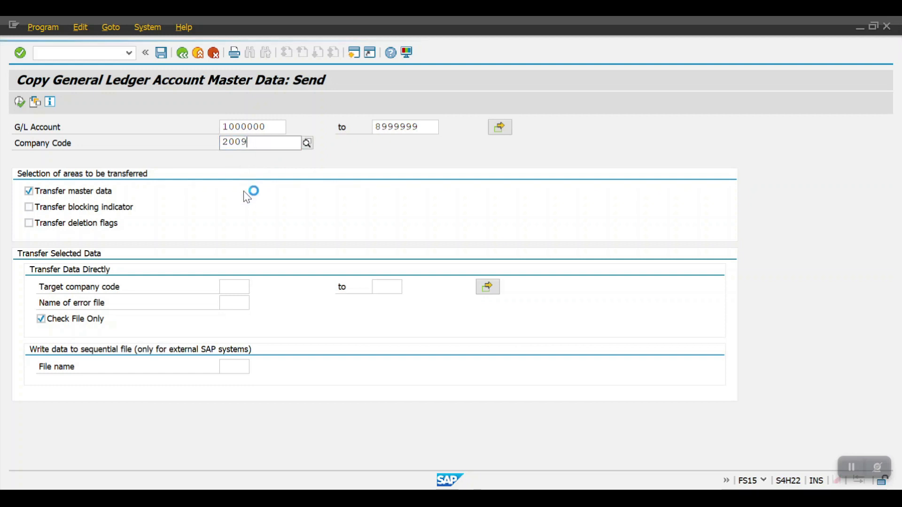
left_click(240, 172)
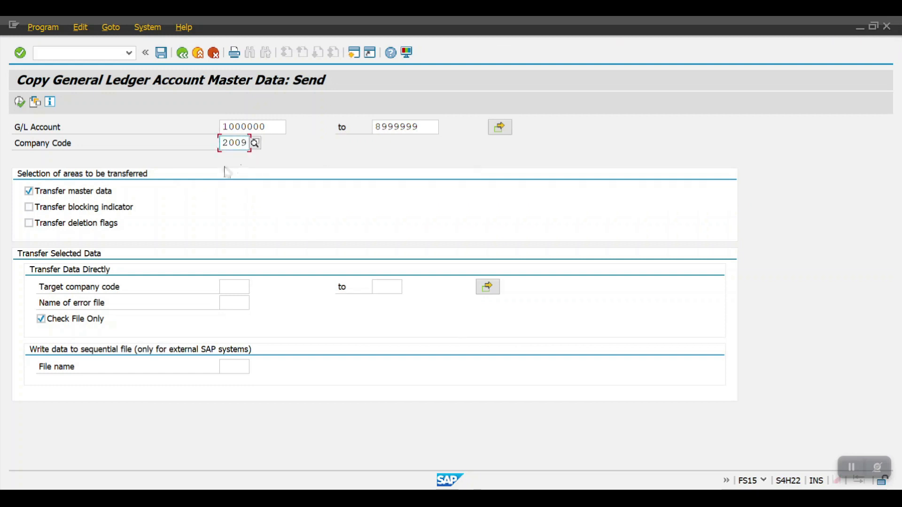
Include blocking indicators and deletion flags in the transfer and name the sequential output file SAP2
left_click(72, 207)
left_click(73, 223)
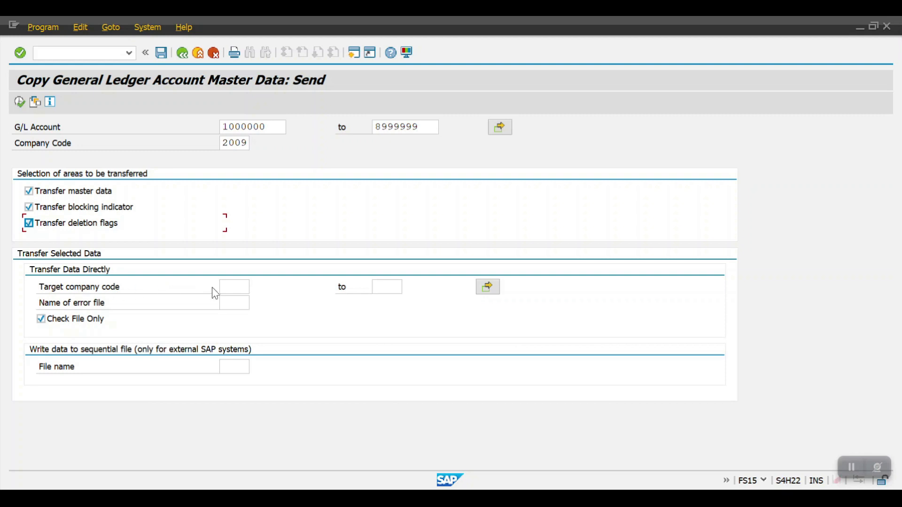
left_click(221, 366)
type("SAP2")
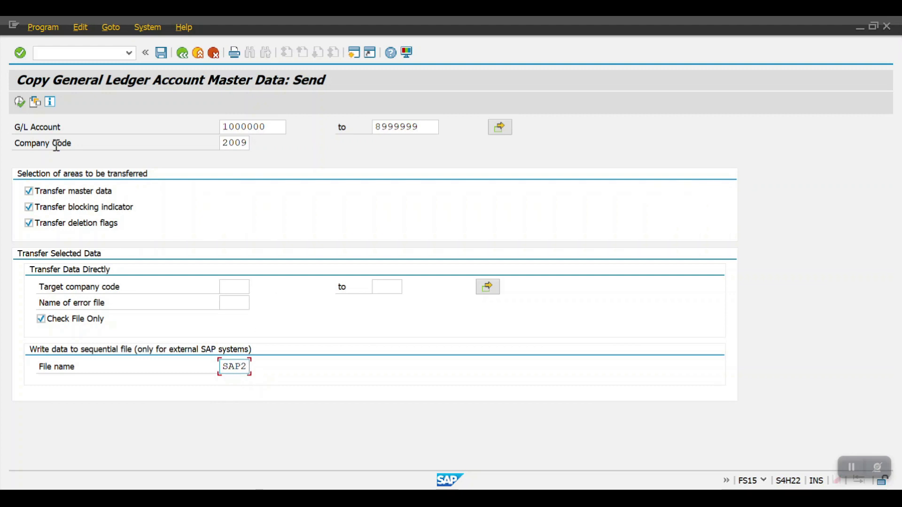
Execute the send program to generate the file and review the list of transferred G/L accounts
left_click(20, 102)
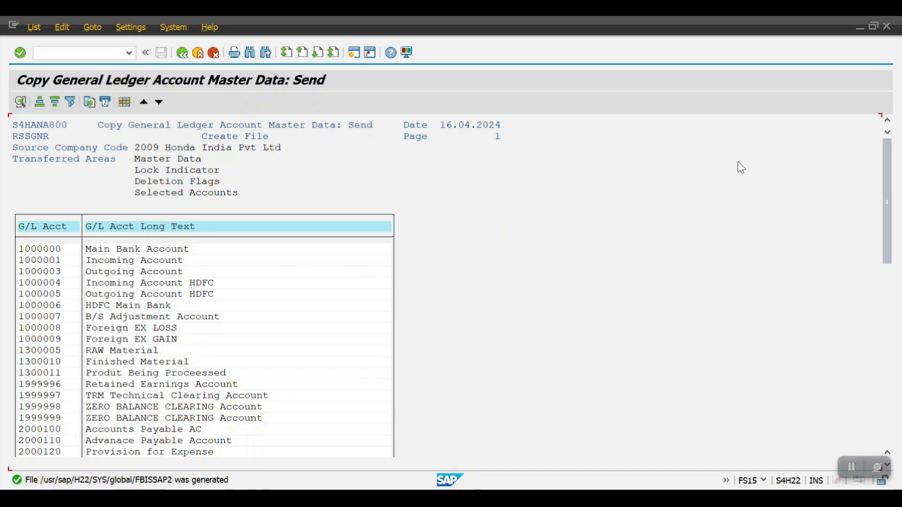
left_click_drag(887, 202, 670, 427)
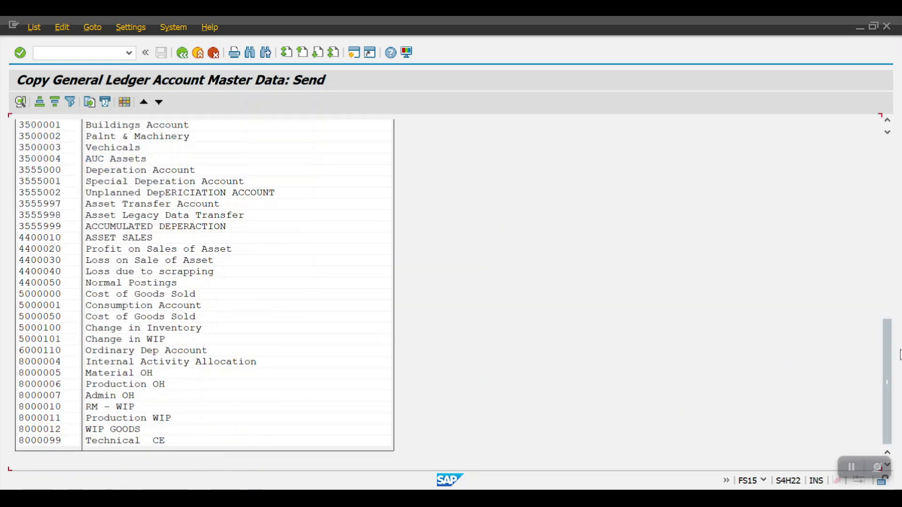
left_click_drag(900, 354, 817, 145)
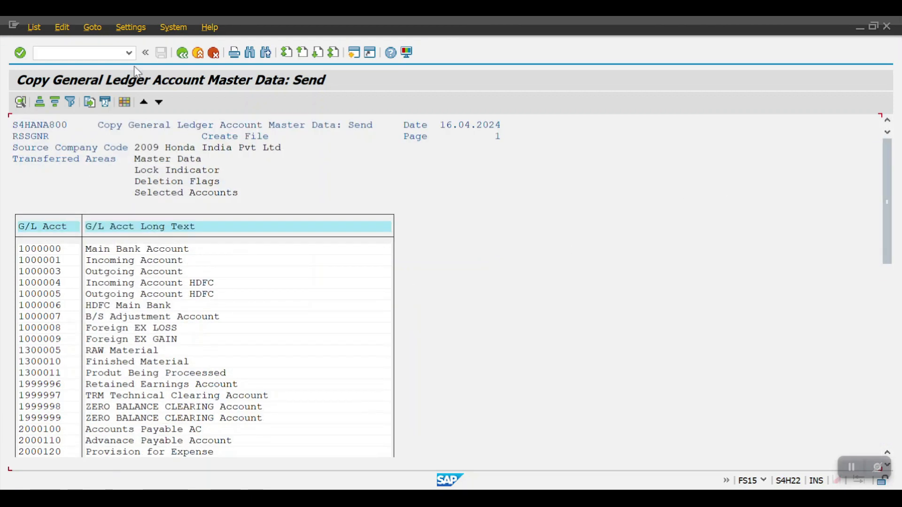
Leave the send report and open transaction FS16 to receive G/L account master data in a target company code
left_click(183, 53)
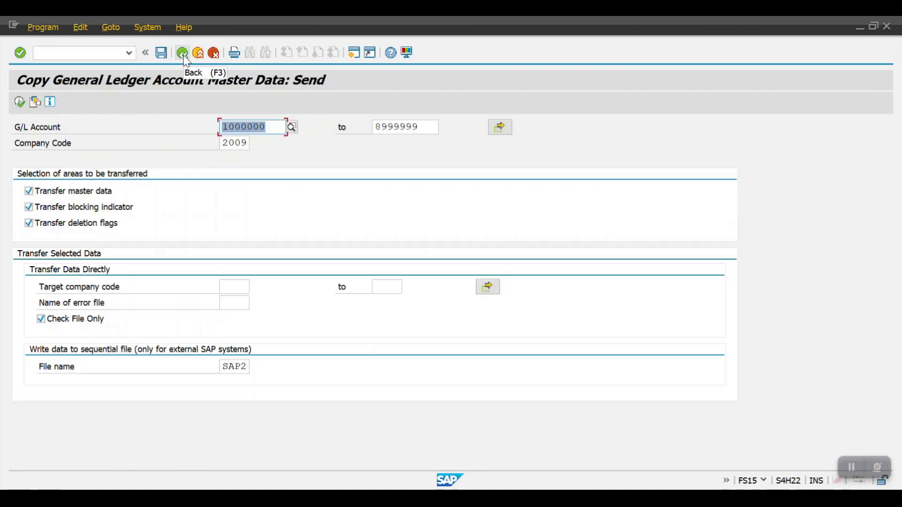
left_click(182, 54)
type("FS10N")
key("Return")
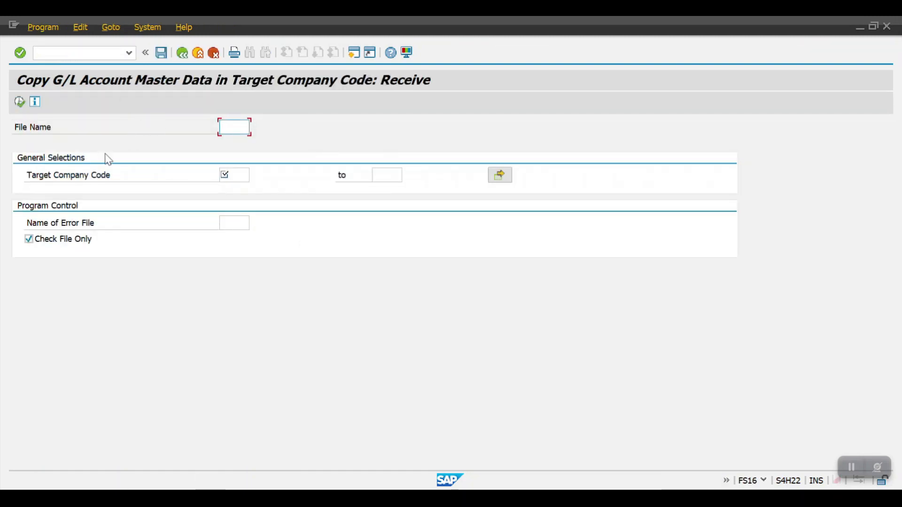
Set SAP2 as the name of the file to receive
type("SAP")
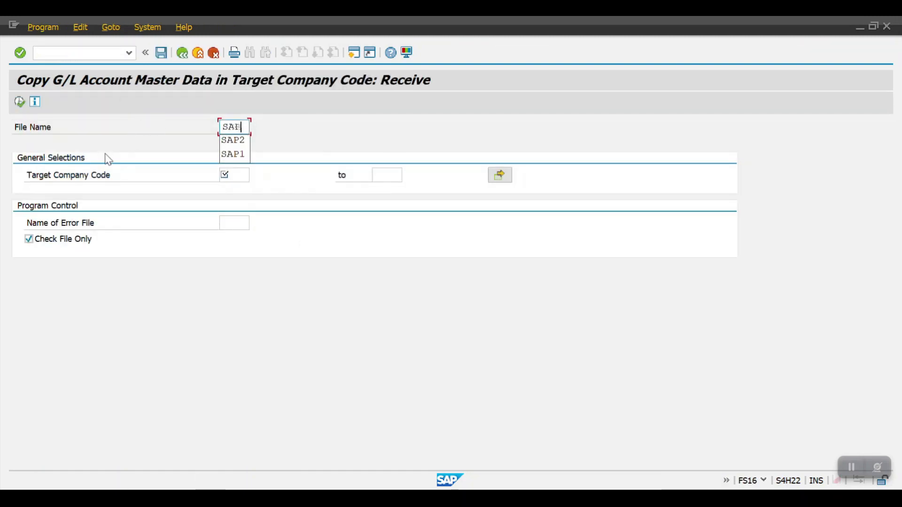
type("2")
key("Tab")
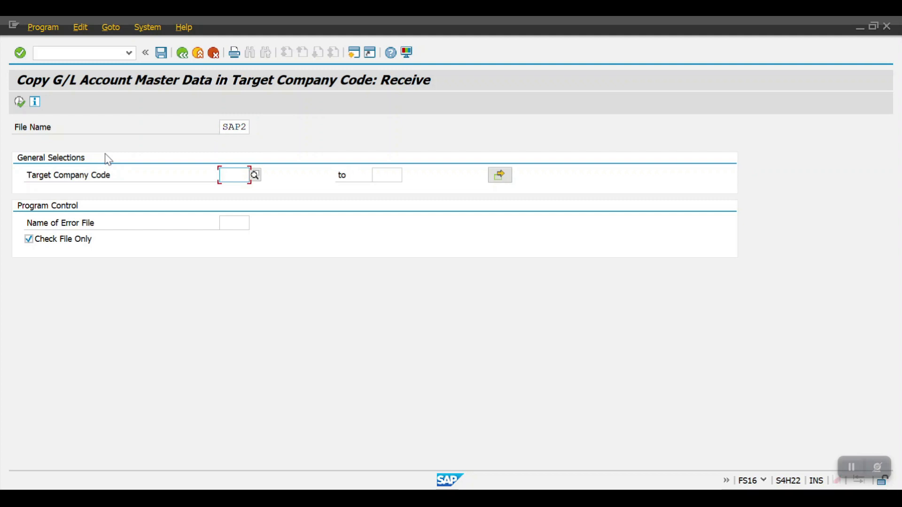
Set the target company code to 2010 and turn off Check File Only for the receive run
type("2010")
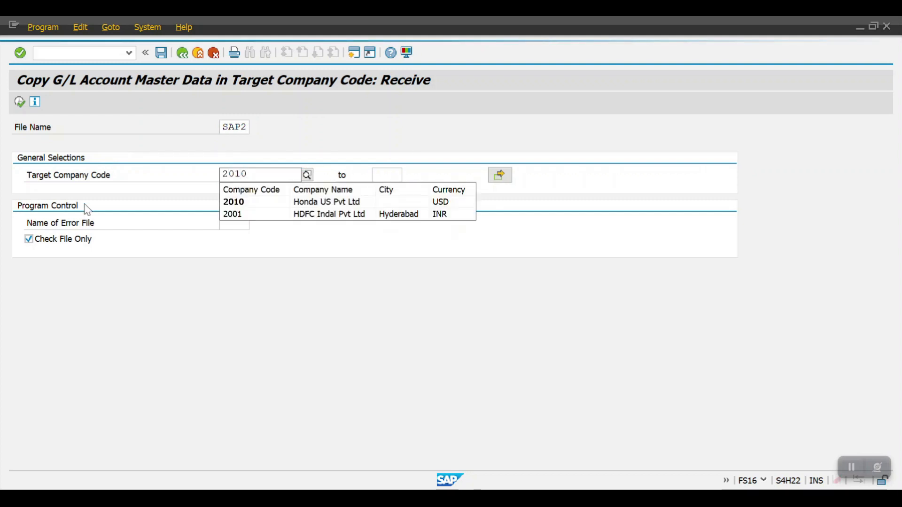
left_click(37, 245)
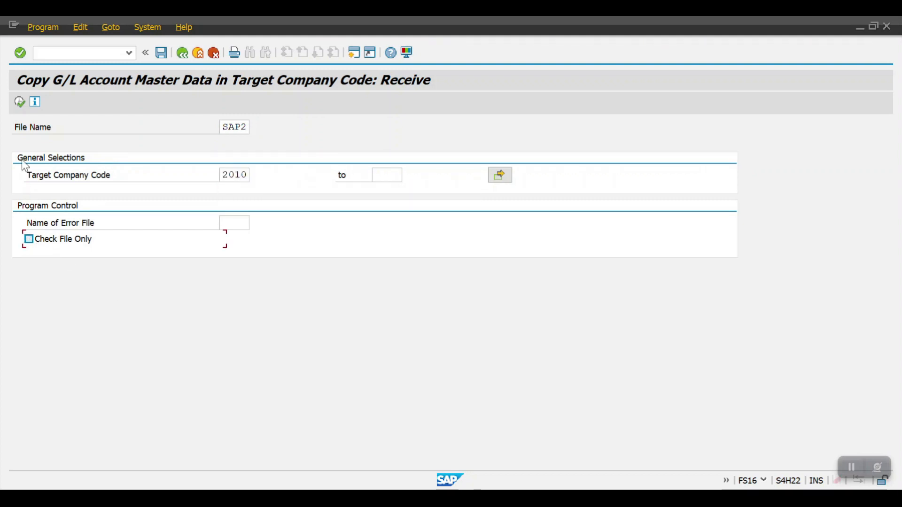
left_click(19, 103)
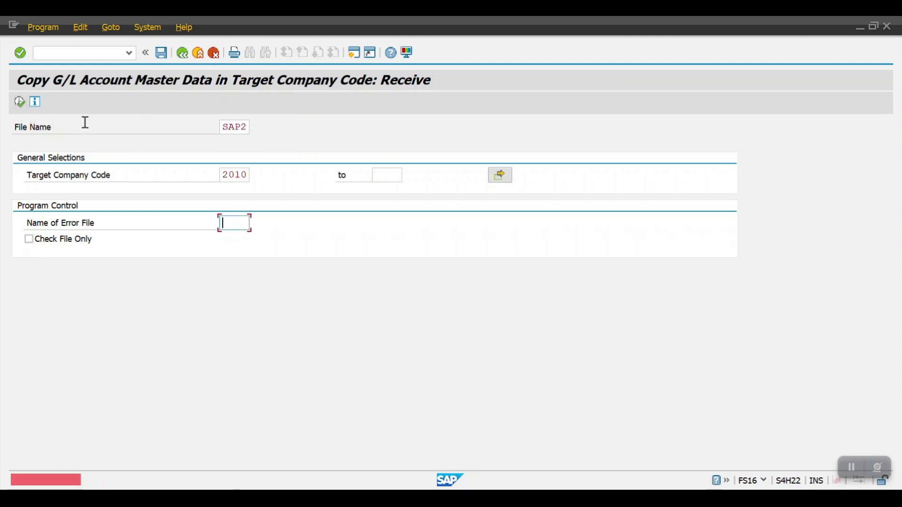
Try to run the receive program with SAP2 and TEST as the error file name
type("SAP2")
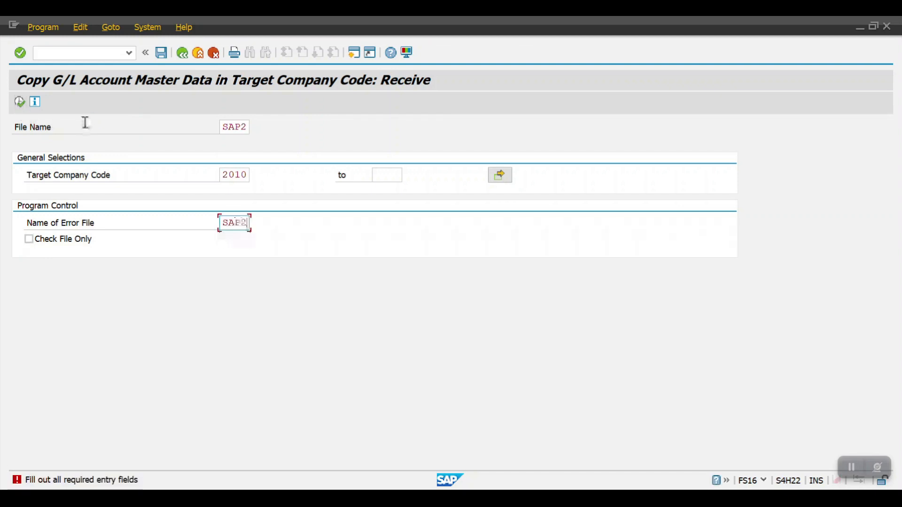
key("F8")
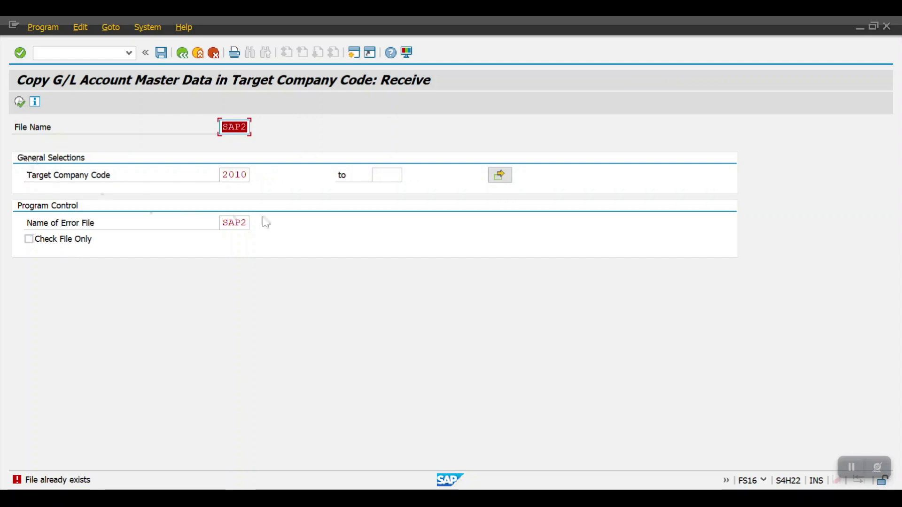
left_click(225, 223)
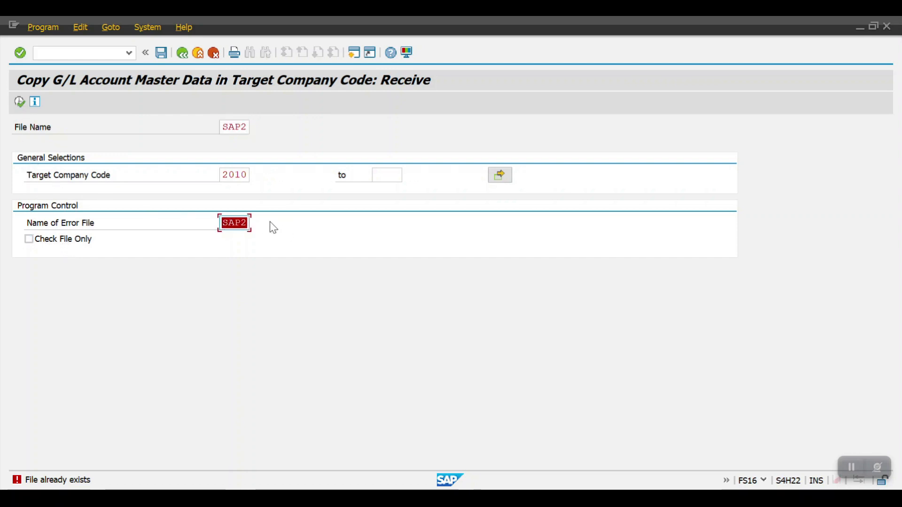
type("TEST")
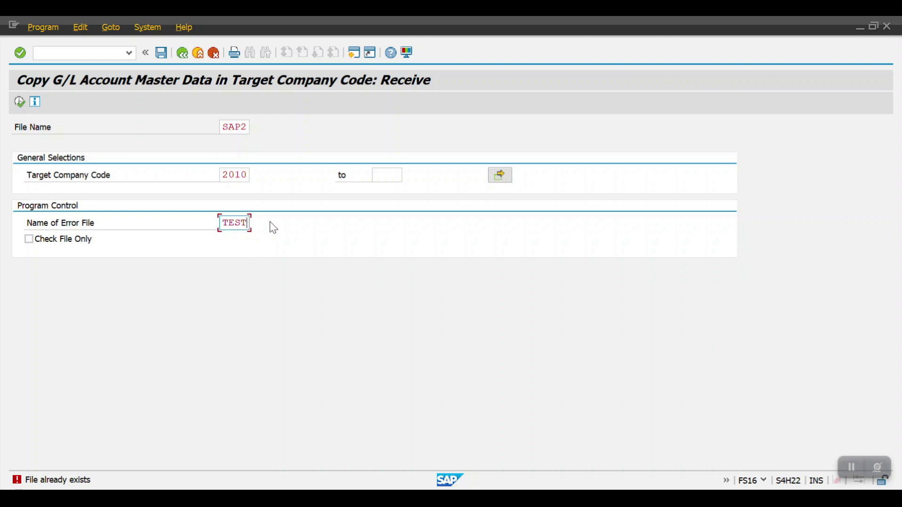
key("Return")
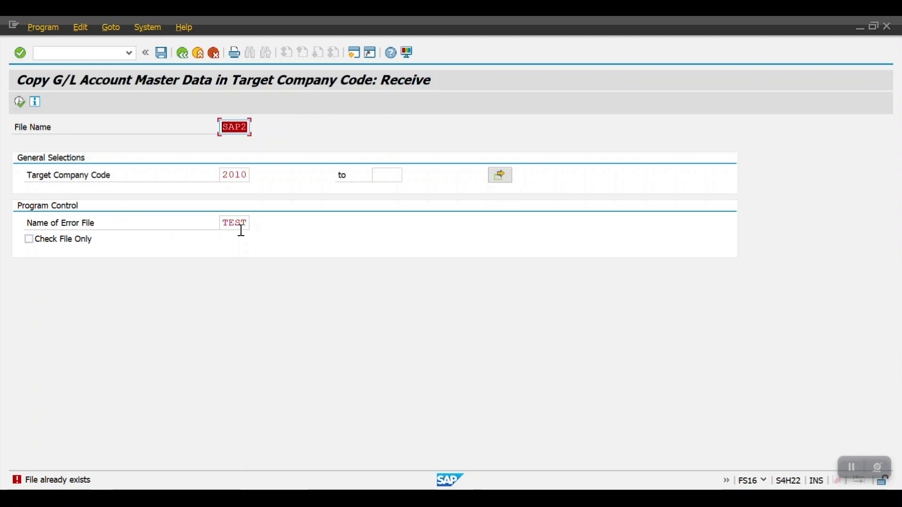
Change the error file name using a 3, execute the receive program and return to the SAP Easy Access screen
left_click(240, 223)
type("3")
left_click(18, 103)
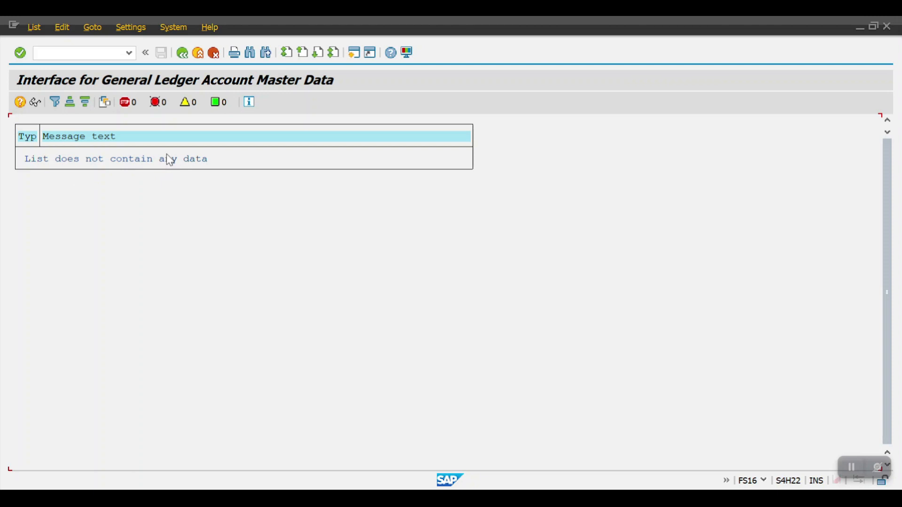
left_click(181, 53)
left_click(181, 52)
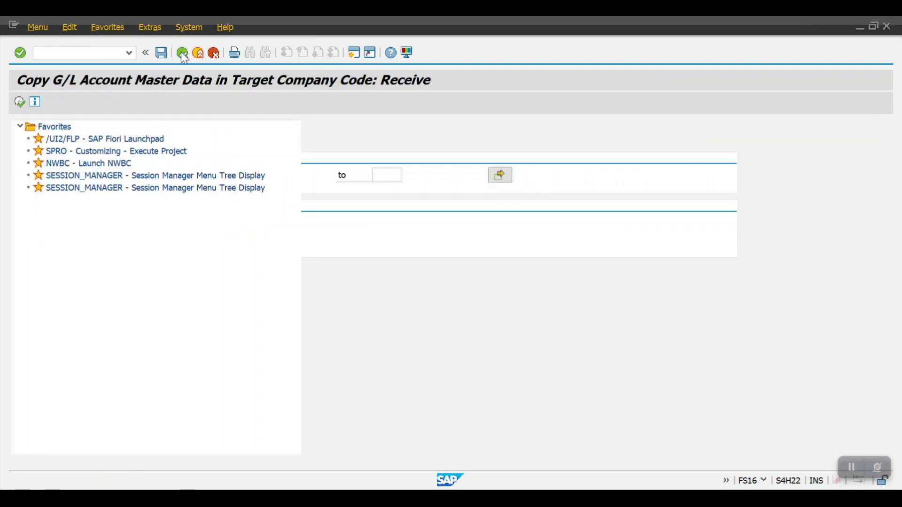
Open transaction FS15 and set the G/L account range from 1000000 to 8999999
type("FS10N")
key("Return")
type("1000000")
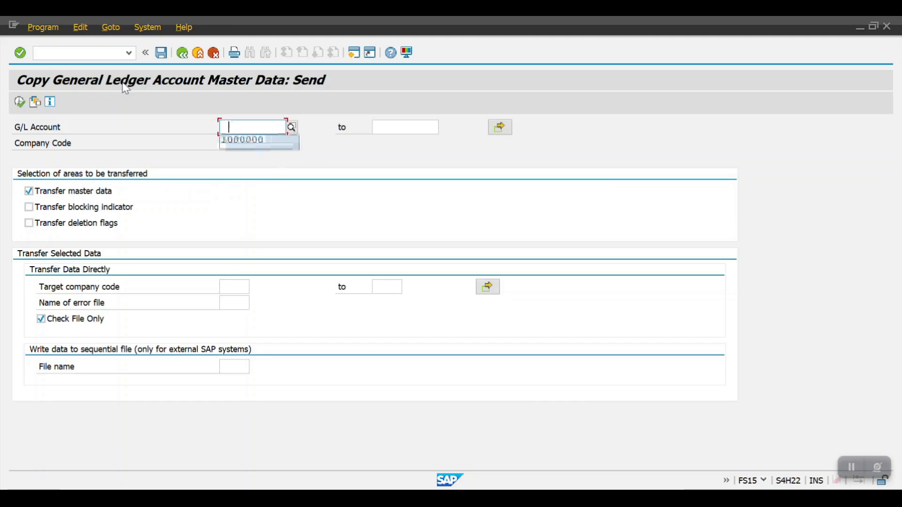
key("Tab")
type("8999999")
key("Return")
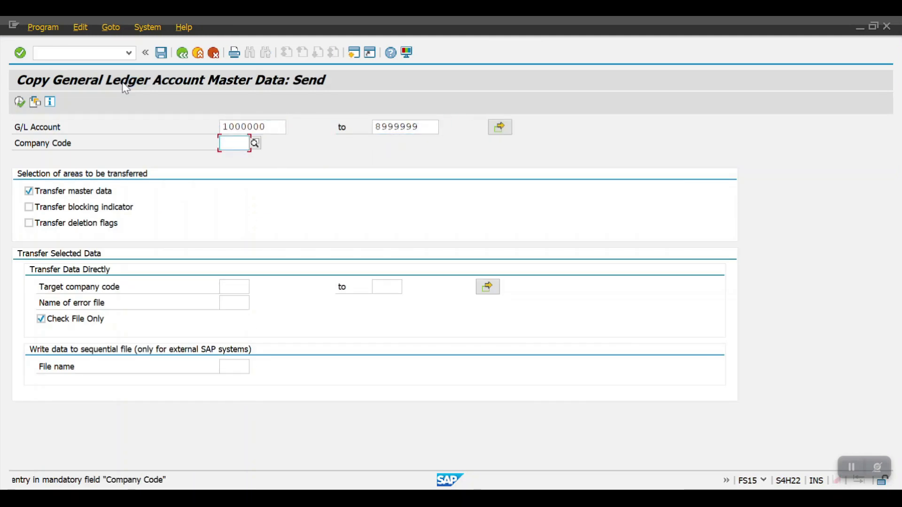
Set the source company code to 2008 and include blocking indicators and deletion flags in the transfer
key("Down")
key("Down")
key("Return")
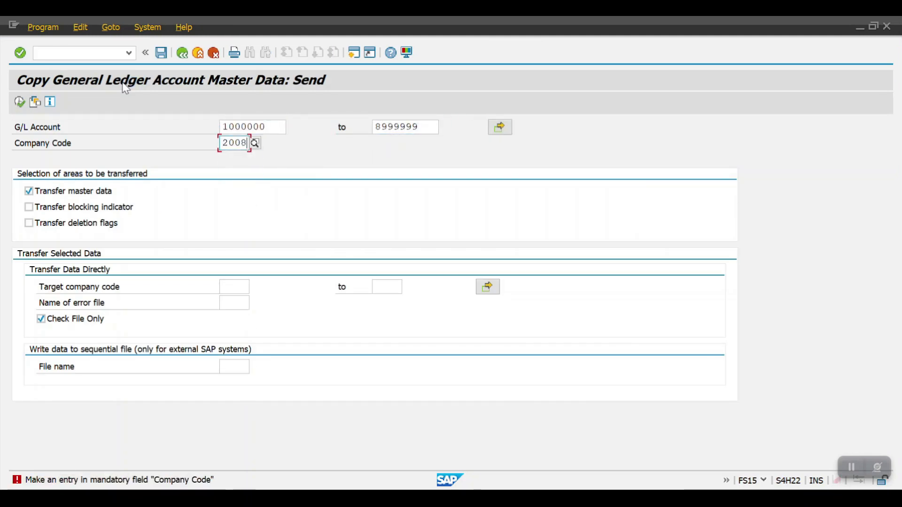
left_click(38, 207)
left_click(45, 223)
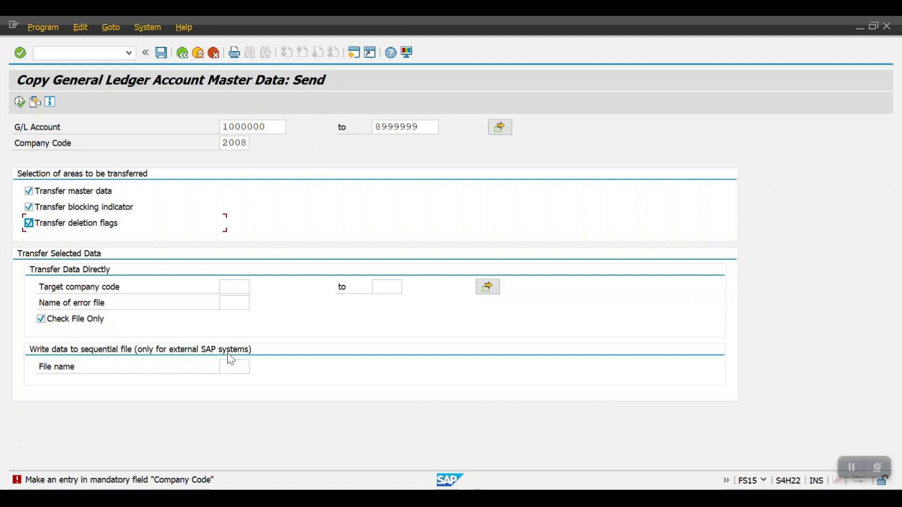
Name the sequential output file 1234, turn off Check File Only and execute the send program
left_click(237, 364)
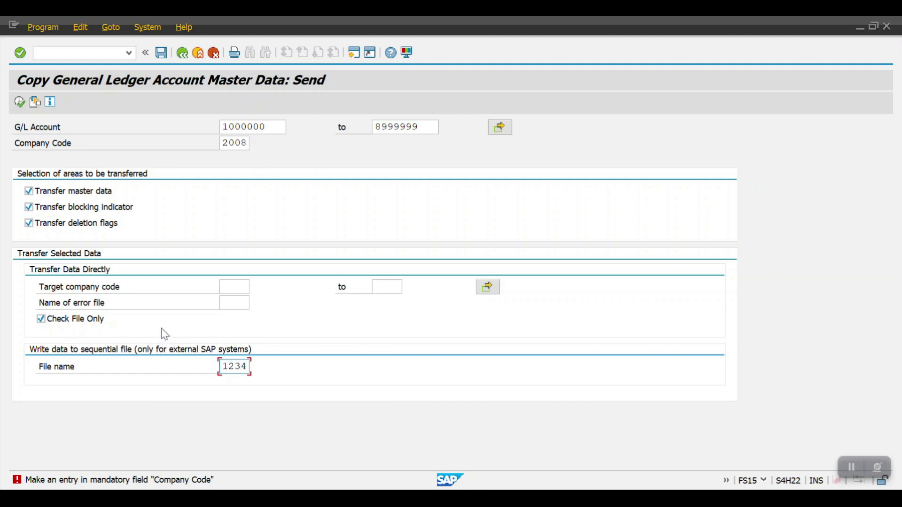
left_click(42, 319)
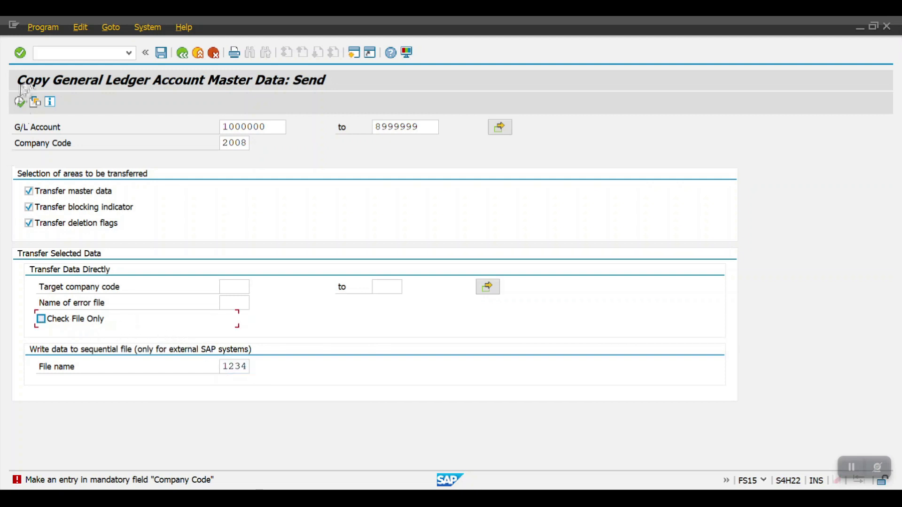
left_click(19, 101)
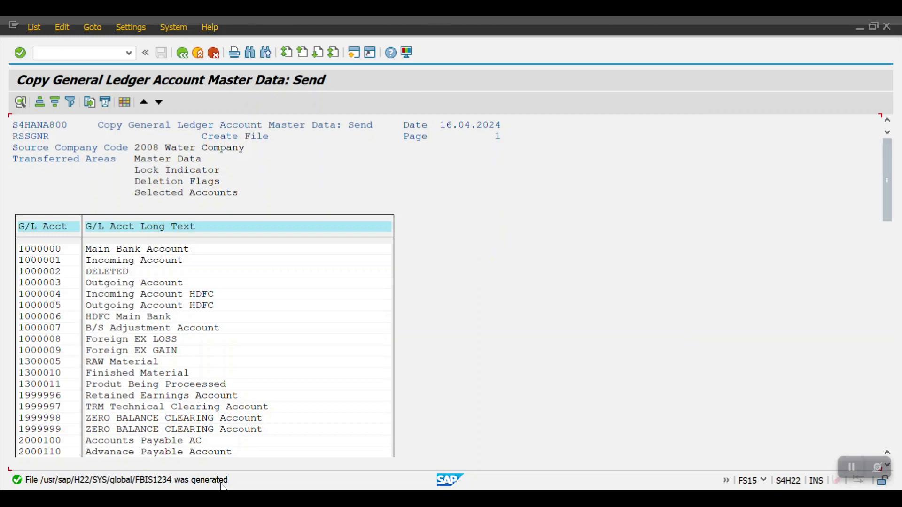
Leave the send report, open transaction FS16 and set 1234 as the file to receive
left_click(183, 54)
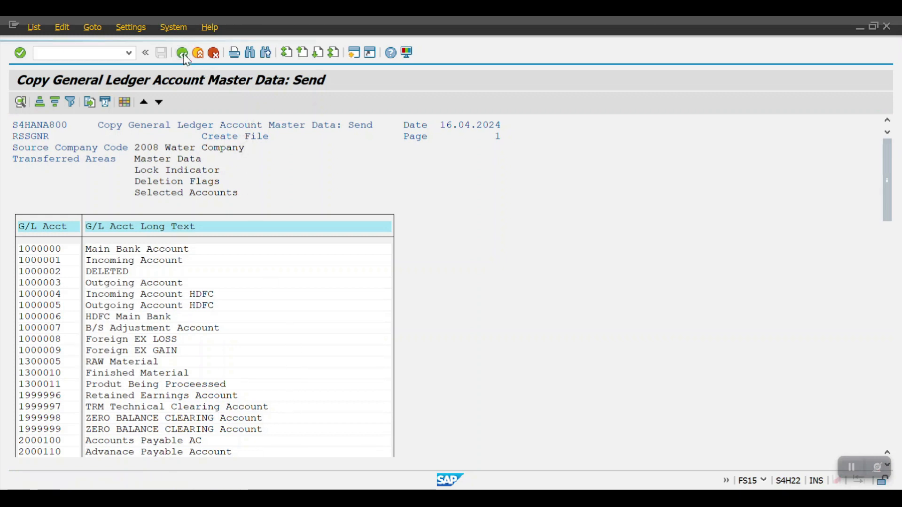
left_click(183, 53)
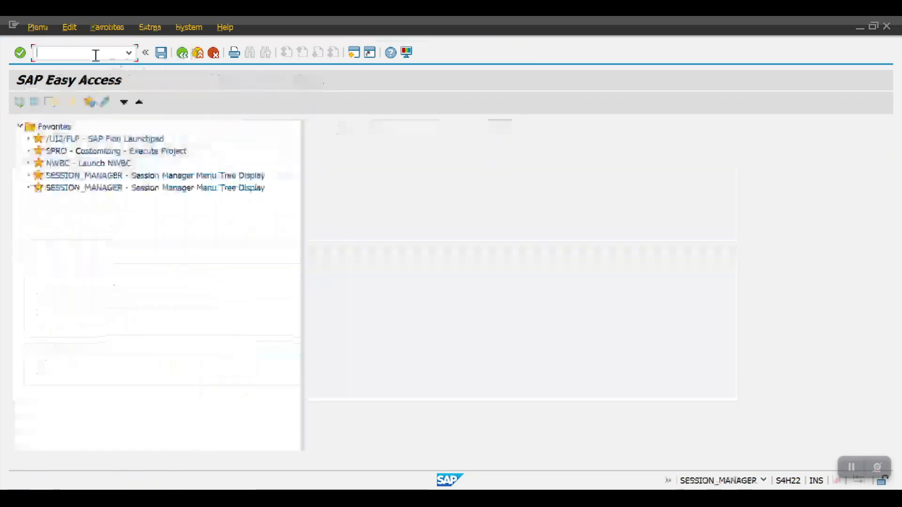
type("FS16")
key("Return")
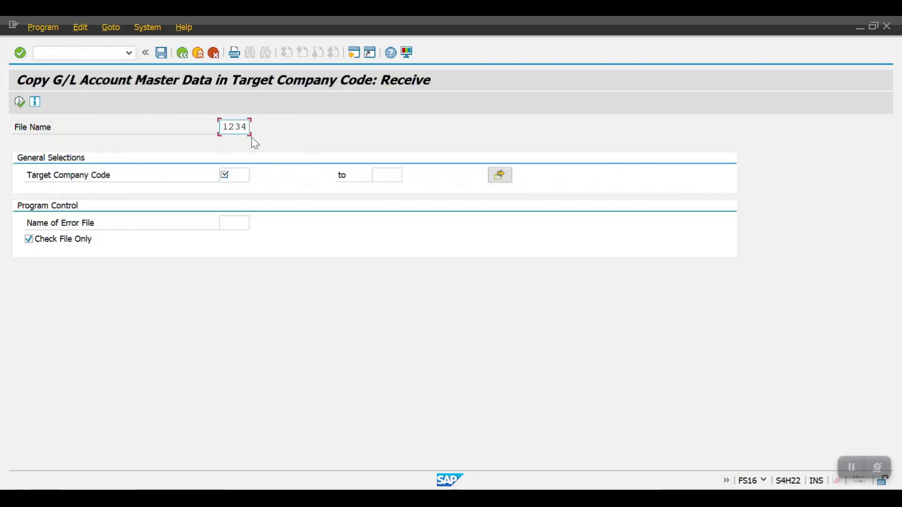
Set 2010 as the target company code and receive with Check File Only turned off
left_click(243, 176)
type("2010")
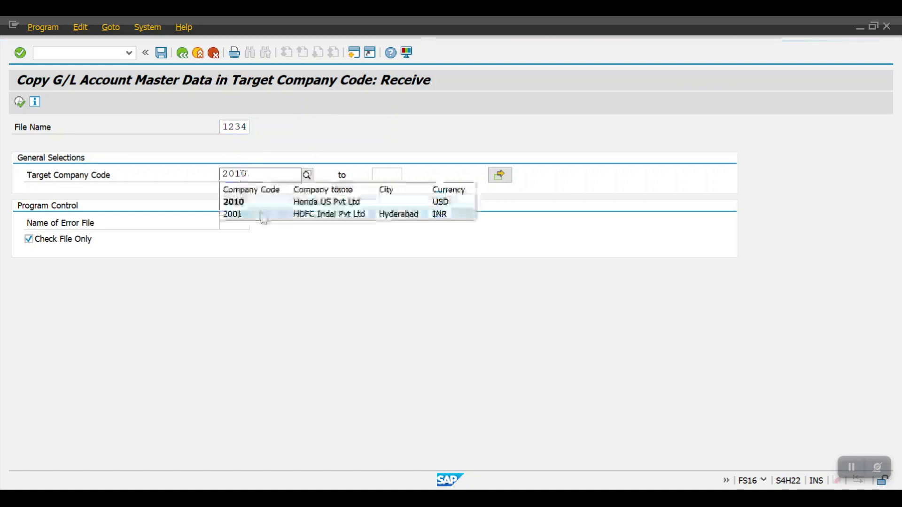
left_click(258, 203)
left_click(237, 228)
left_click(29, 239)
Enter a new name for the error file and execute the receive program
left_click(236, 226)
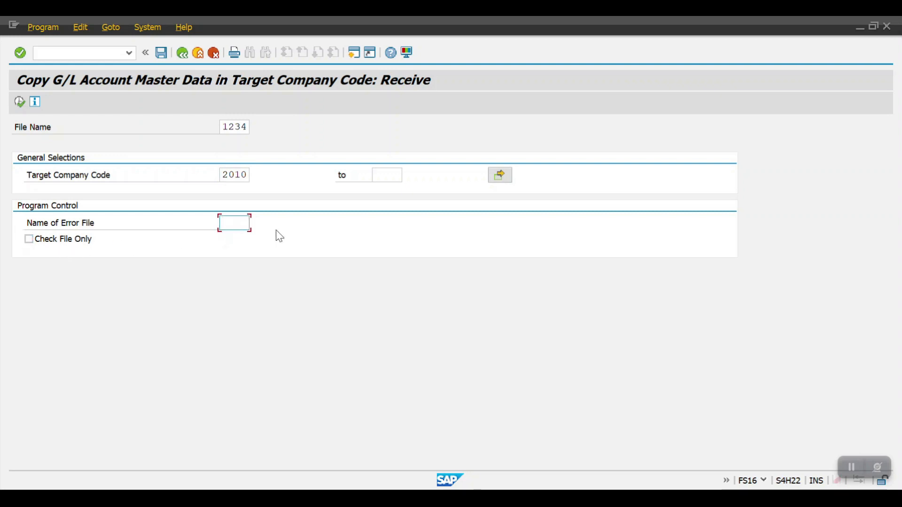
type("TTT3")
left_click(18, 104)
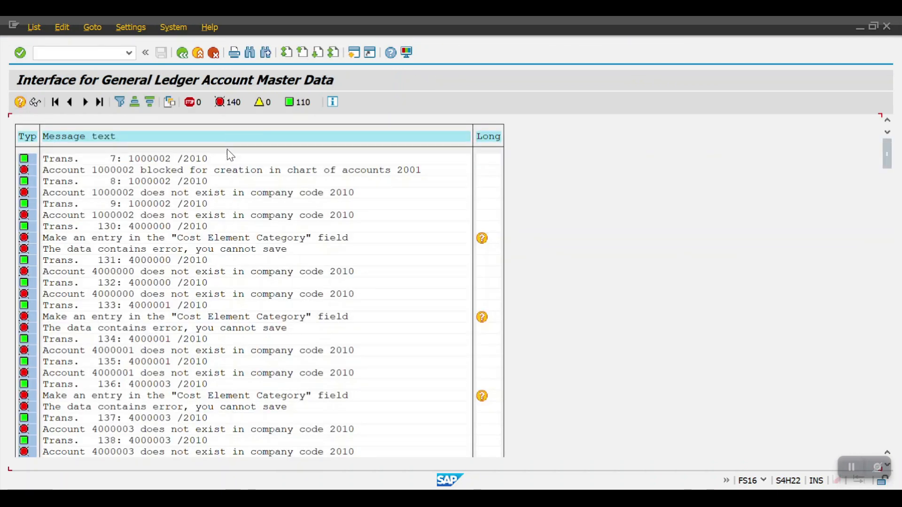
Examine the transfer log by hiding and showing its error and success messages
left_click(229, 103)
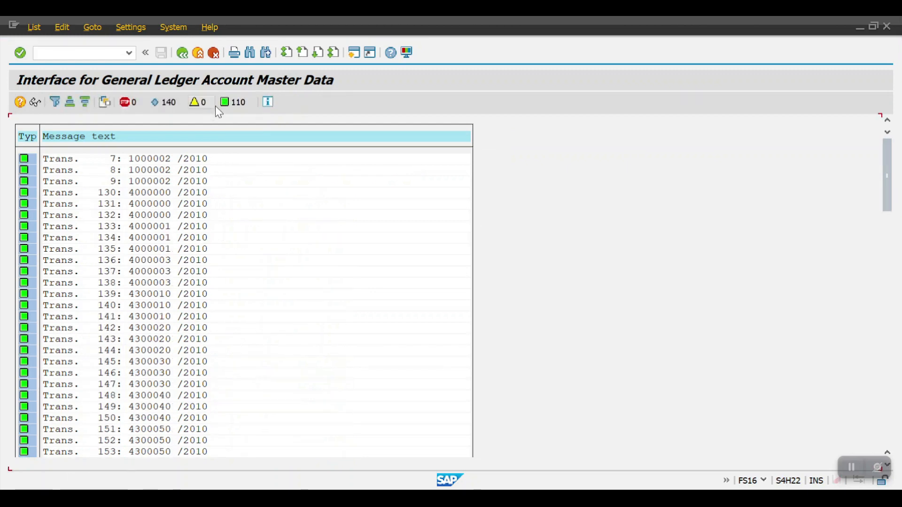
left_click(162, 106)
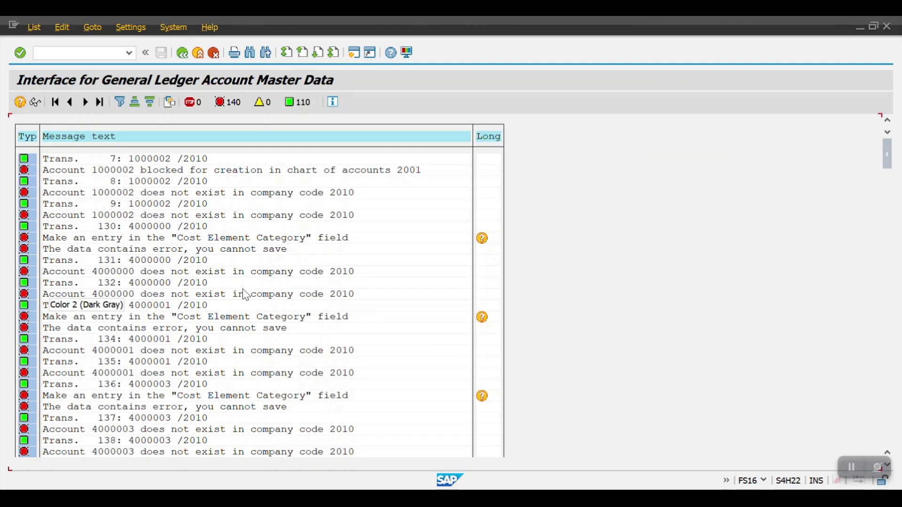
left_click(299, 104)
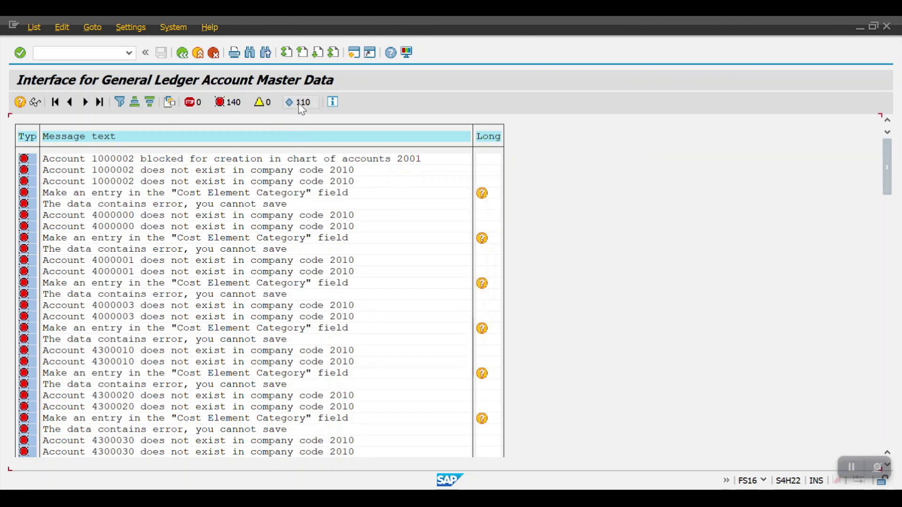
left_click(299, 103)
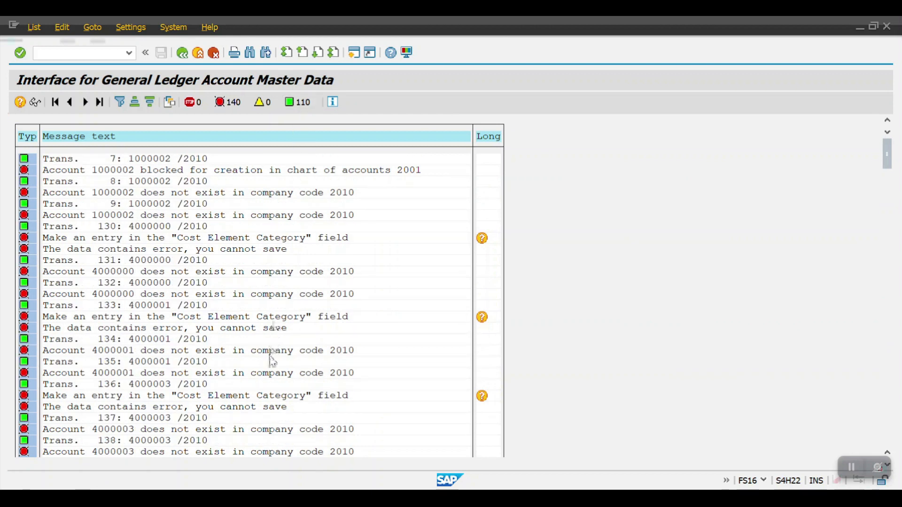
scroll(272, 361, "down", 1)
Open transaction FS00 and change the company code of the account tree to 2010
left_click(94, 53)
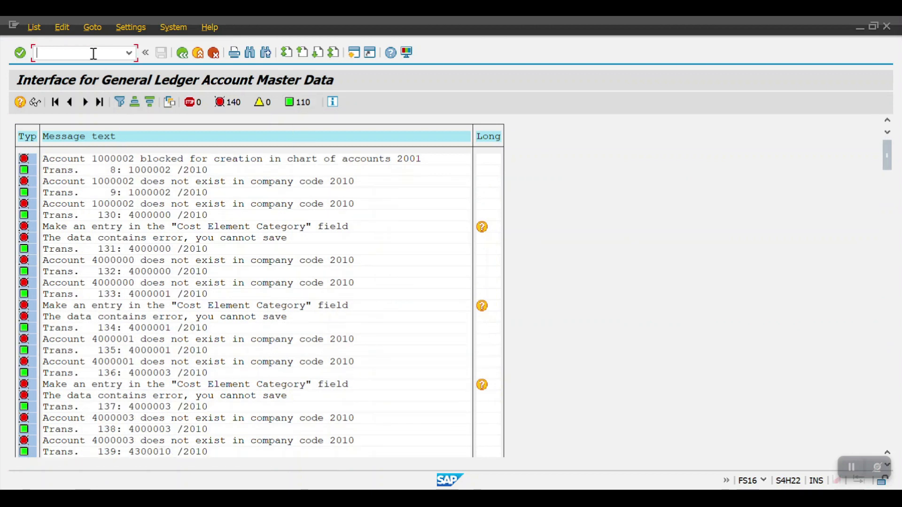
type("/nfs00")
key("Return")
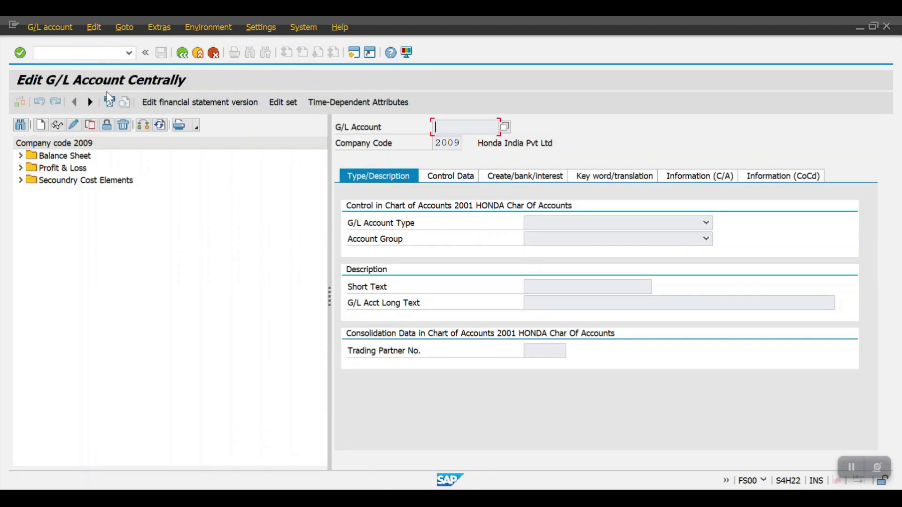
left_click(142, 125)
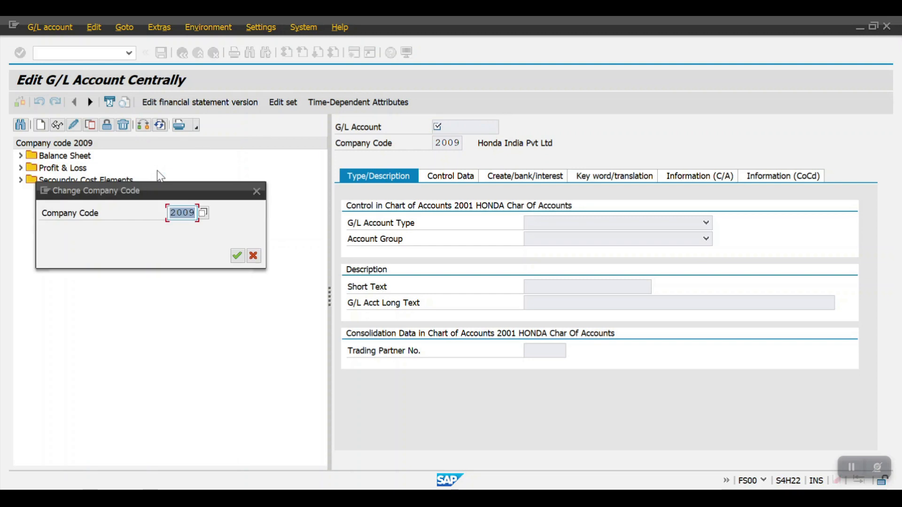
type("2010")
key("Return")
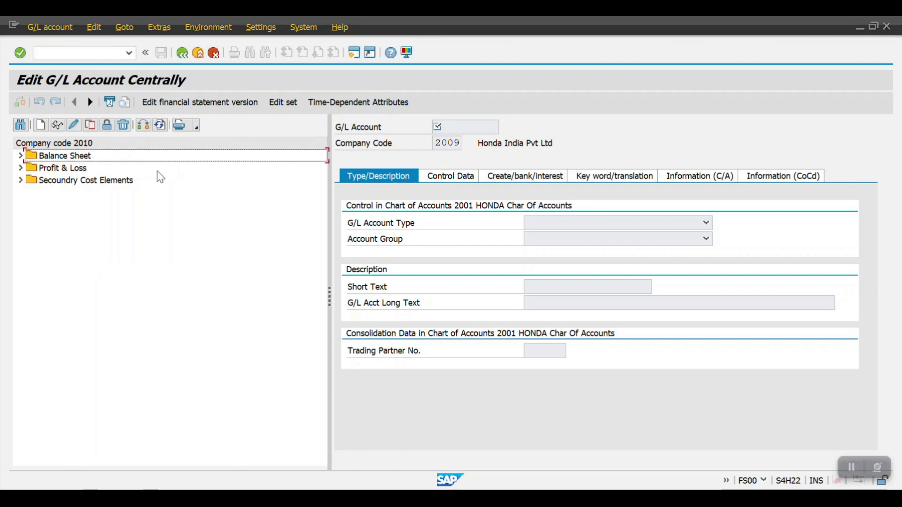
Expand Secoundry Cost Elements, Profit & Loss and Balance Sheet to check the G/L accounts copied to company code 2010
left_click(18, 180)
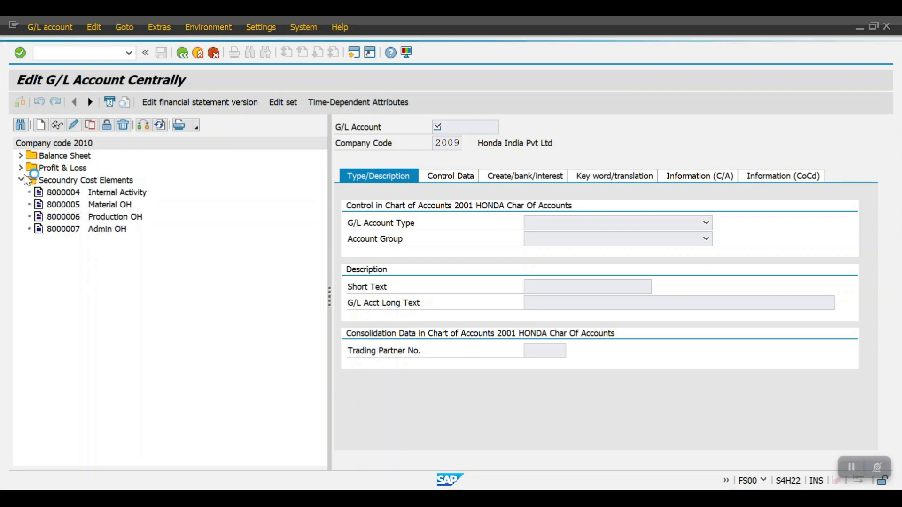
left_click(19, 167)
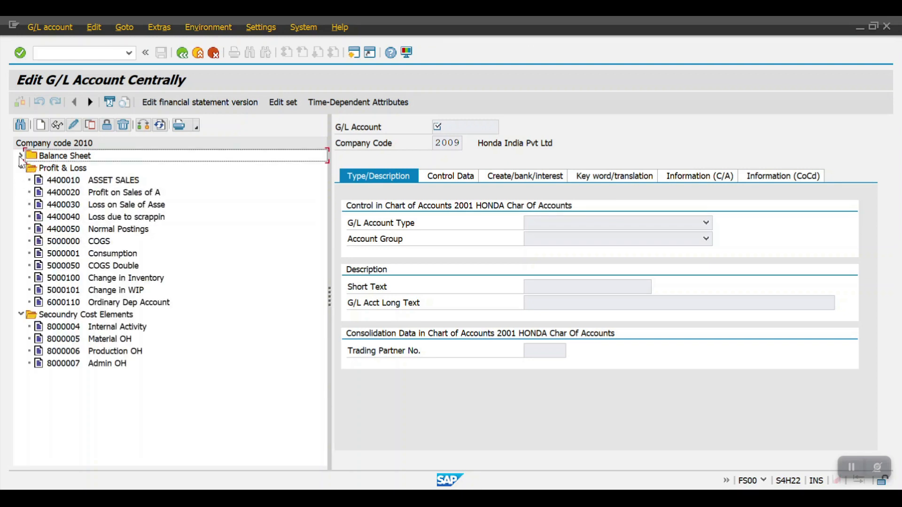
left_click(20, 156)
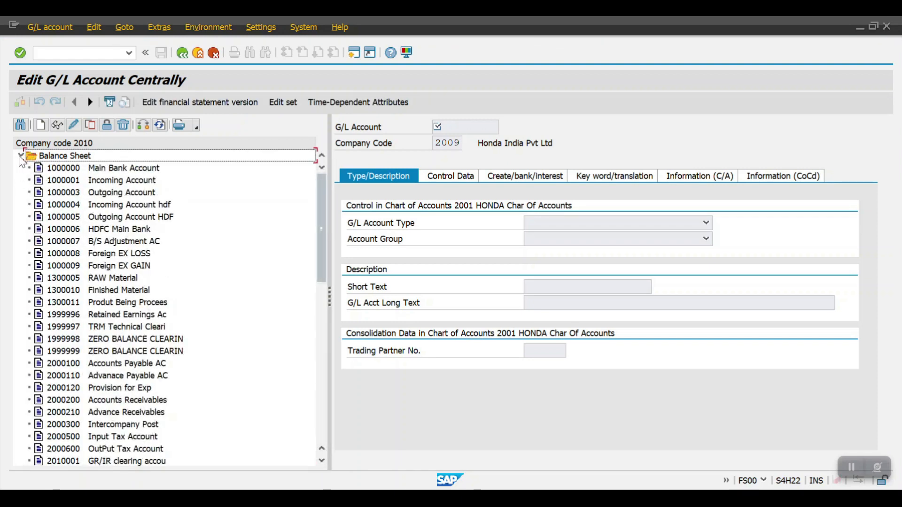